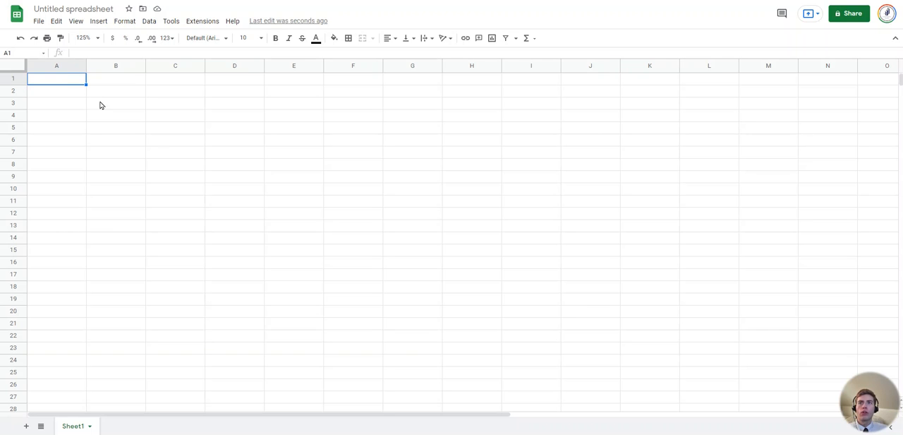
{"action": "left_click", "coordinate": [295, 189]}
{"action": "left_click", "coordinate": [220, 220]}
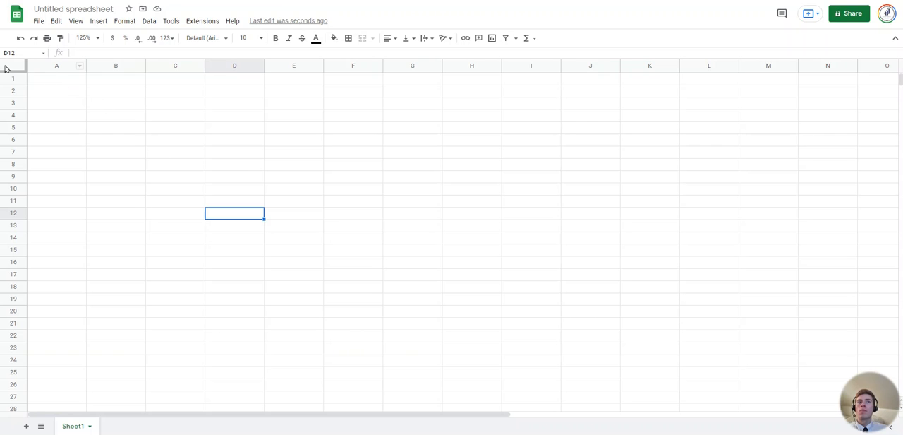
{"action": "left_click_drag", "start_coordinate": [459, 416], "coordinate": [315, 375]}
{"action": "mouse_move", "coordinate": [900, 82]}
{"action": "left_mouse_down"}
{"action": "mouse_move", "coordinate": [900, 389]}
{"action": "mouse_move", "coordinate": [900, 78]}
{"action": "left_mouse_up"}
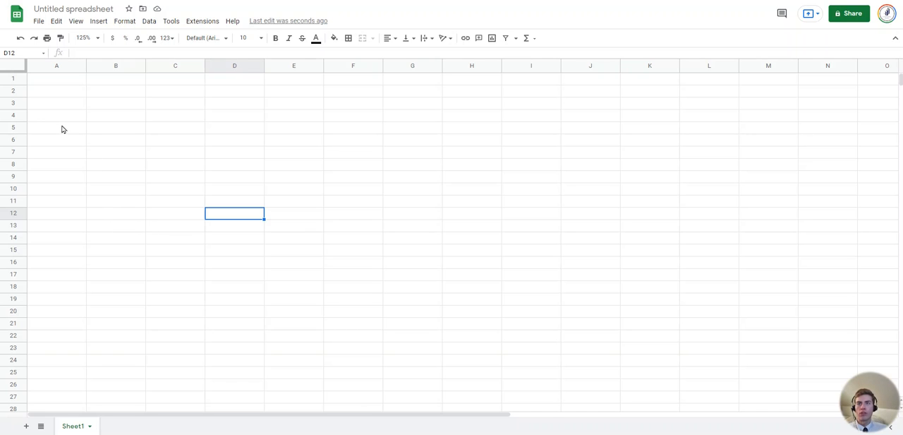
{"action": "left_click", "coordinate": [189, 164]}
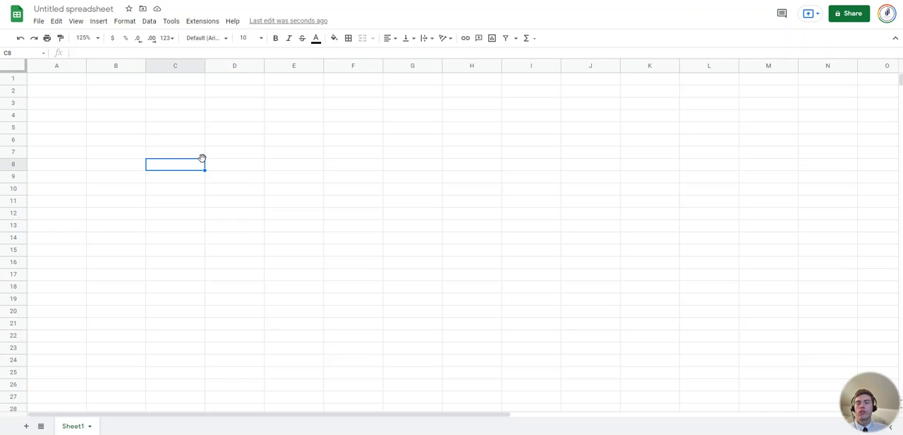
{"action": "left_click", "coordinate": [309, 153]}
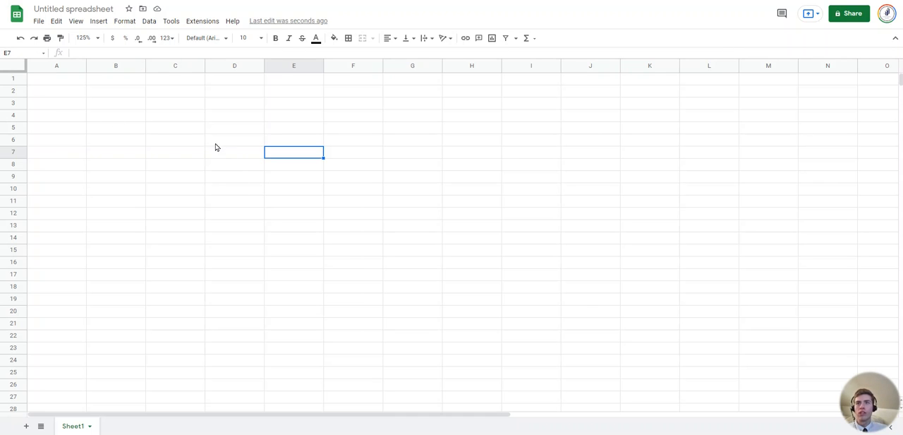
{"action": "left_click", "coordinate": [191, 132]}
{"action": "left_click", "coordinate": [72, 156]}
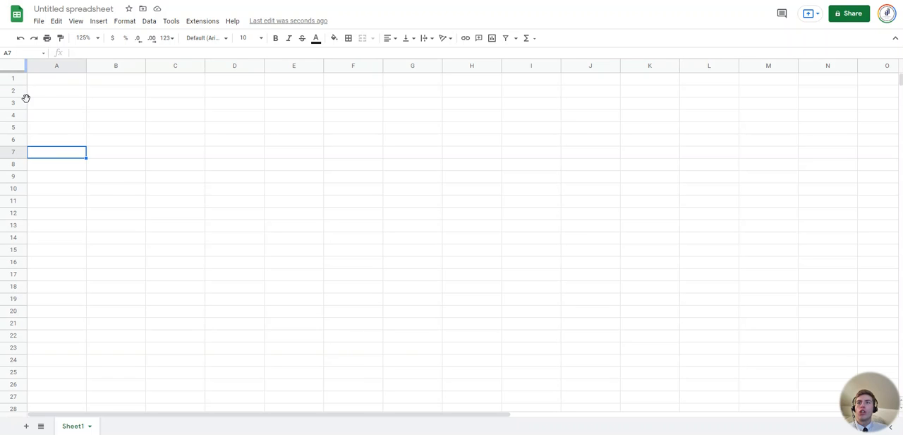
Make row 1 several times taller and enter 10 in cell A1
{"action": "left_click", "coordinate": [79, 83]}
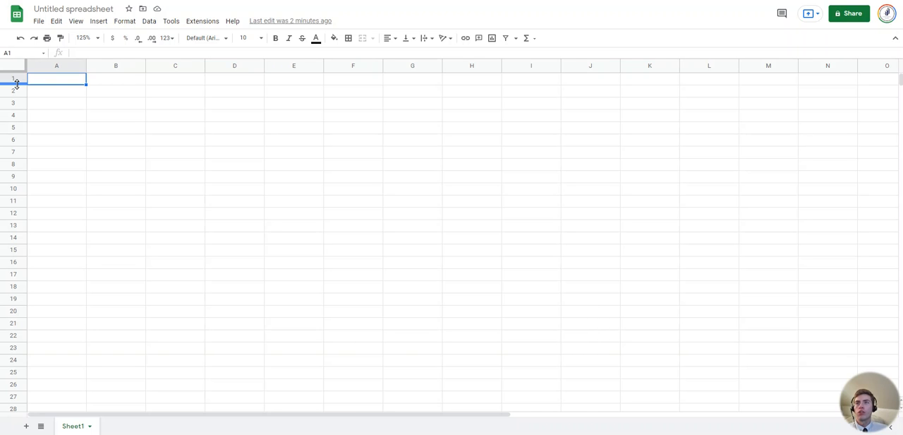
{"action": "left_click_drag", "start_coordinate": [17, 83], "coordinate": [21, 167]}
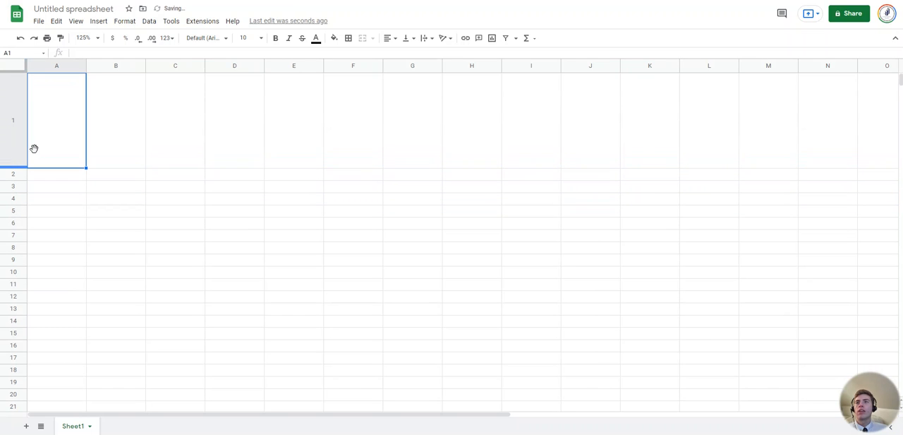
{"action": "double_click", "coordinate": [61, 141]}
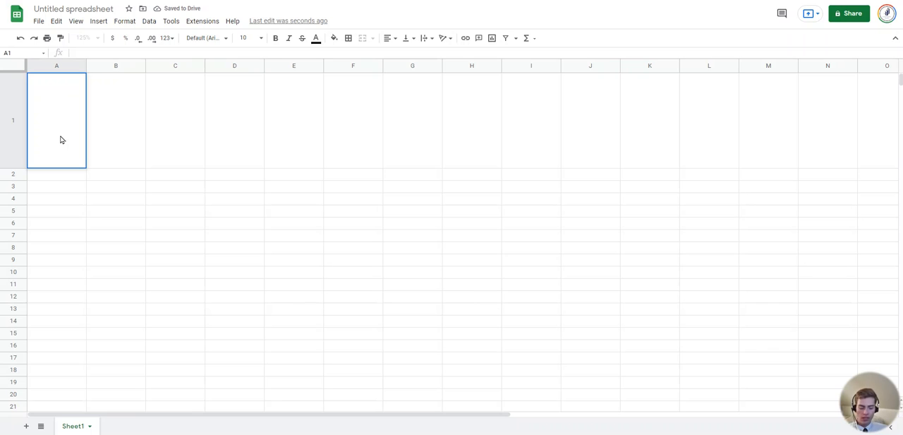
{"action": "type", "text": "1"}
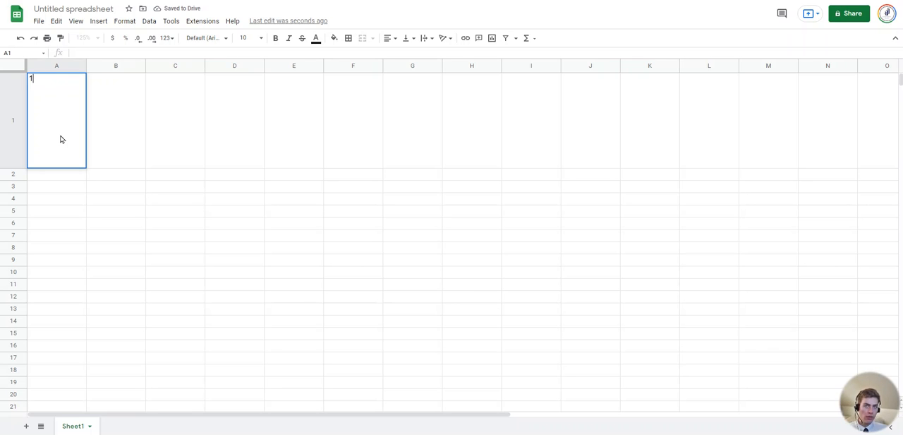
{"action": "type", "text": "0"}
{"action": "left_click", "coordinate": [148, 154]}
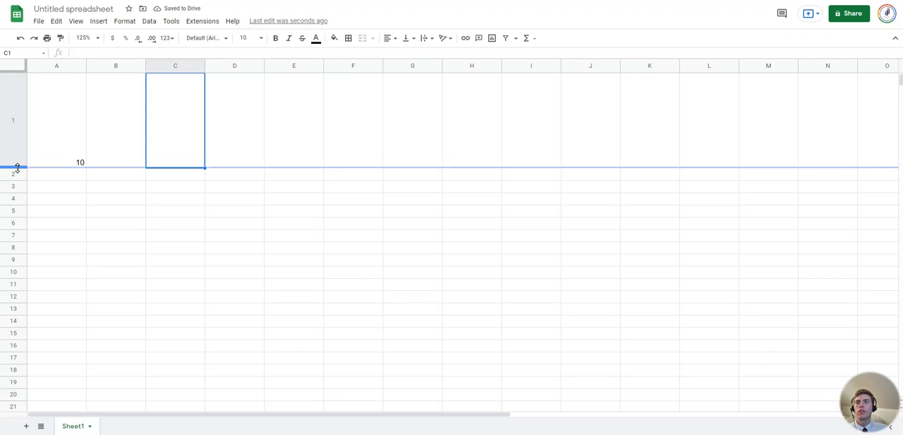
Fit row 1's height to its data and narrow column A to about 22 pixels
{"action": "double_click", "coordinate": [17, 167]}
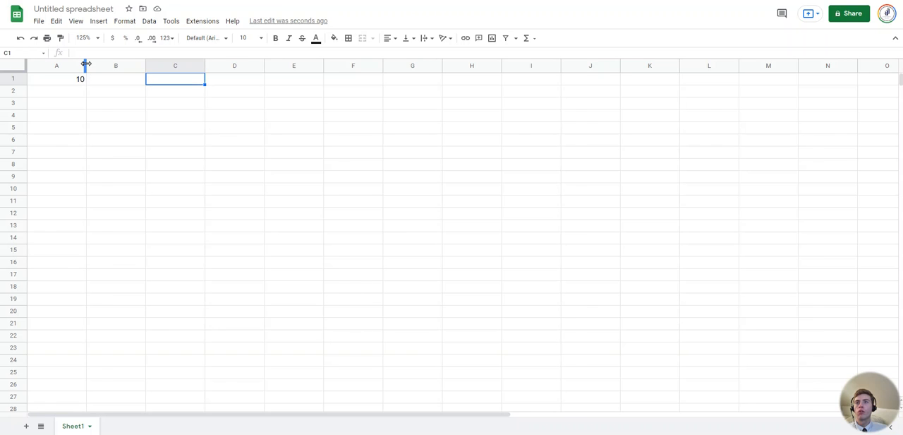
{"action": "left_click_drag", "start_coordinate": [86, 64], "coordinate": [40, 64]}
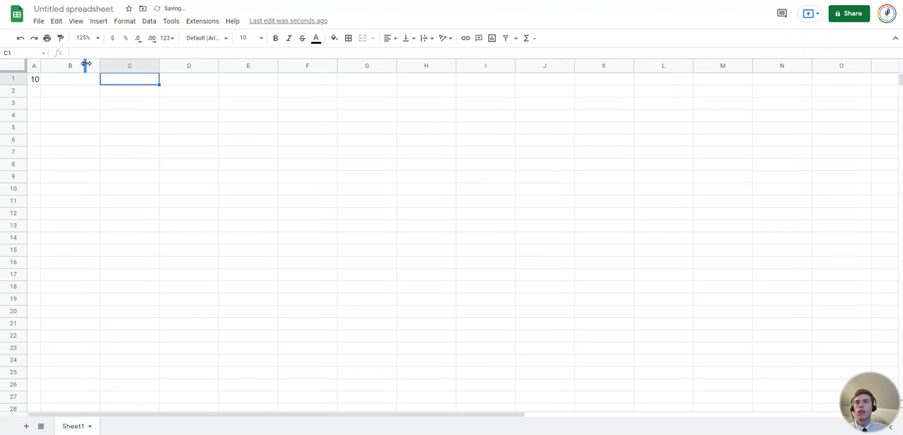
{"action": "left_click", "coordinate": [60, 95]}
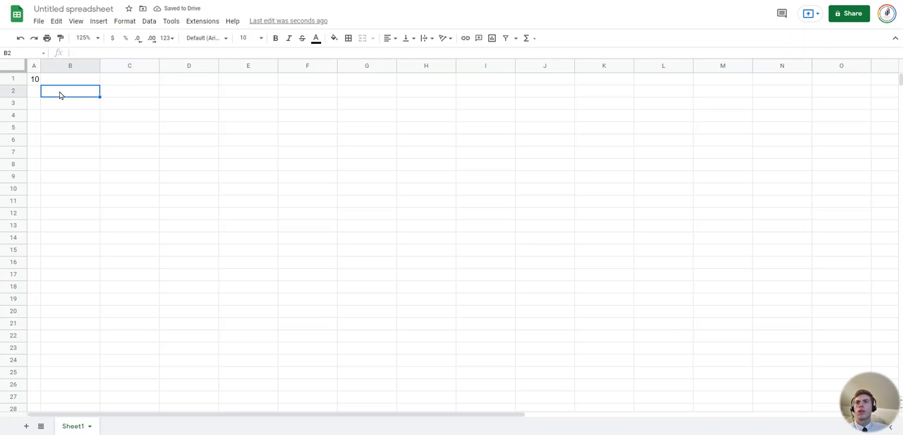
Apply an exact width of 22 pixels to column A with the Resize column command
{"action": "right_click", "coordinate": [34, 67]}
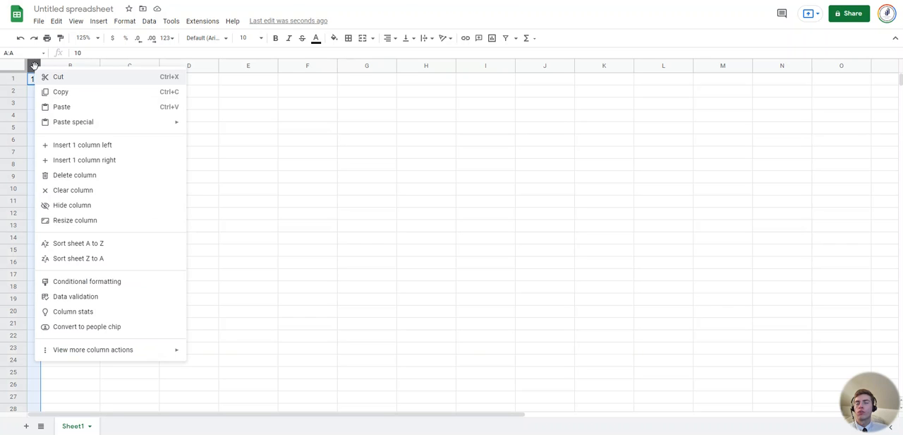
{"action": "left_click", "coordinate": [76, 220]}
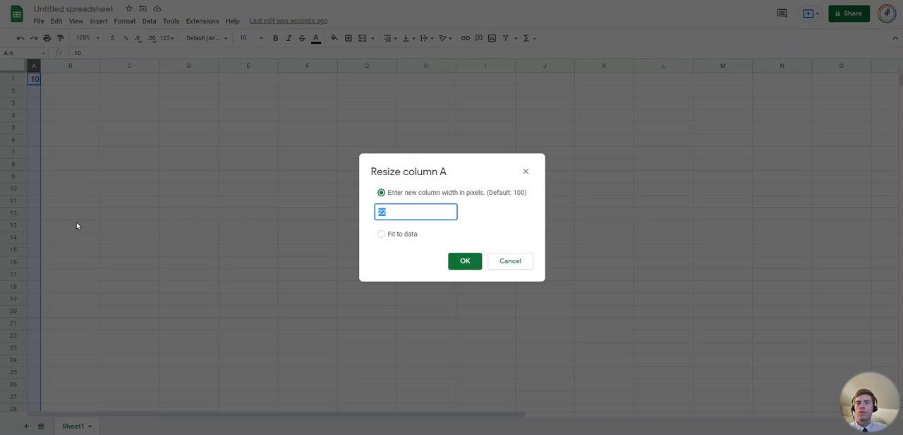
{"action": "left_click", "coordinate": [473, 260]}
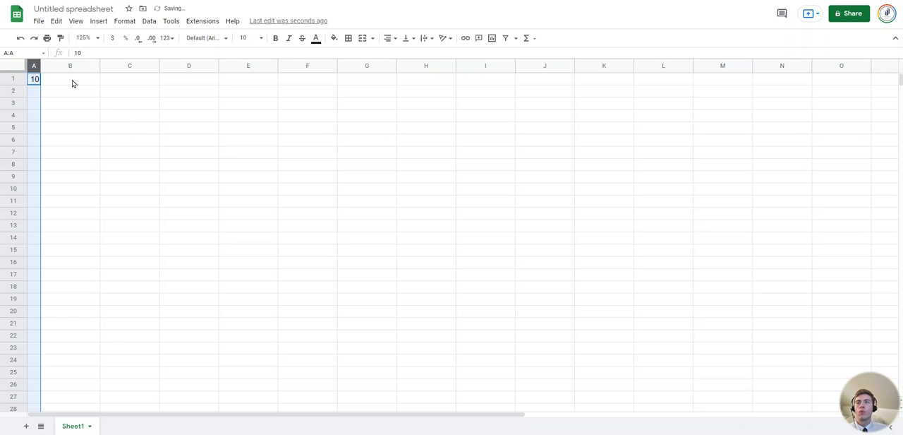
{"action": "left_click", "coordinate": [51, 86]}
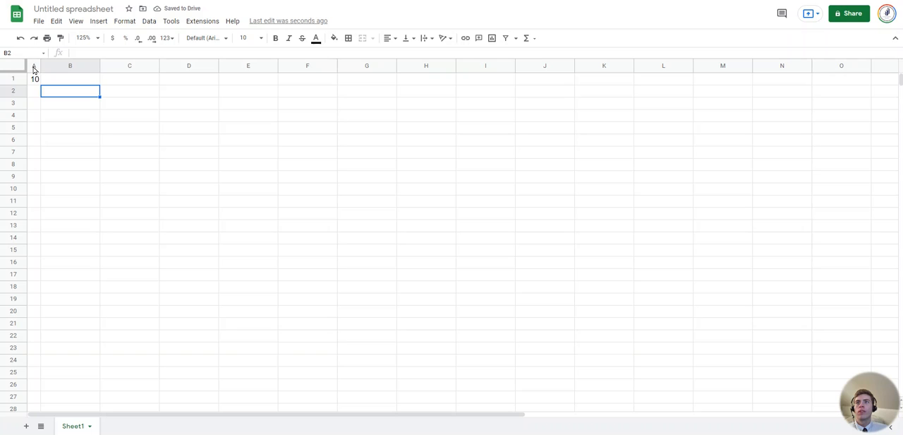
Resize columns A through G together to a width of 22 pixels
{"action": "left_click_drag", "start_coordinate": [34, 65], "coordinate": [367, 65]}
{"action": "right_click", "coordinate": [364, 66]}
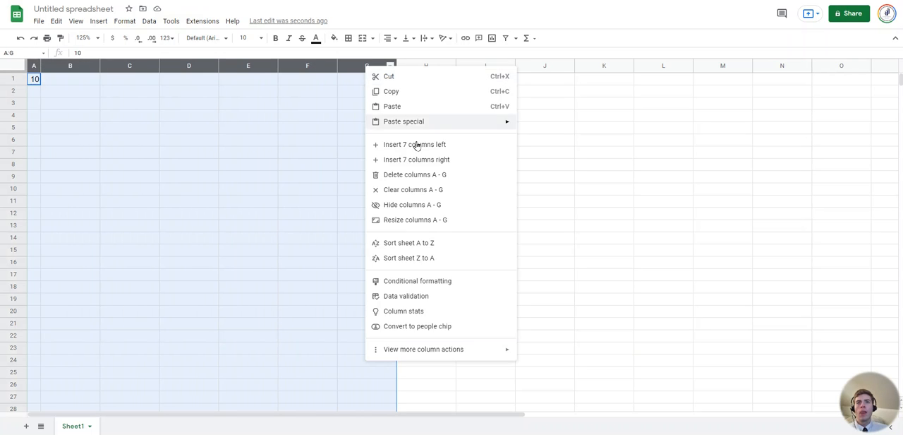
{"action": "left_click", "coordinate": [417, 221]}
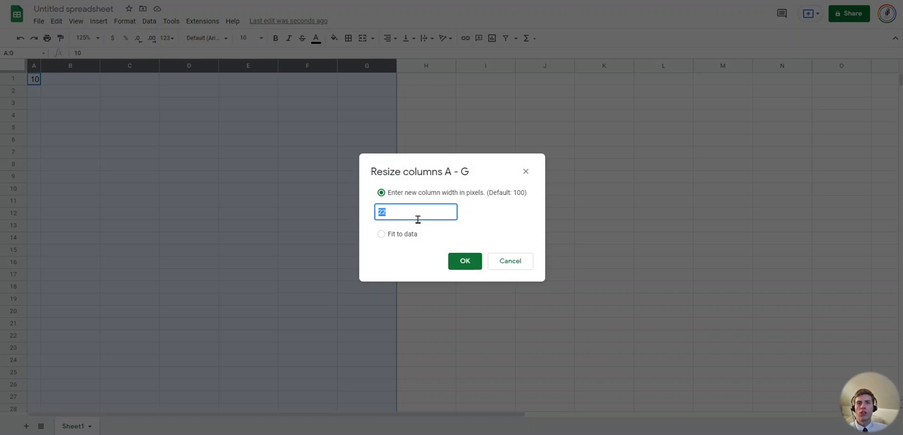
{"action": "left_click", "coordinate": [465, 262]}
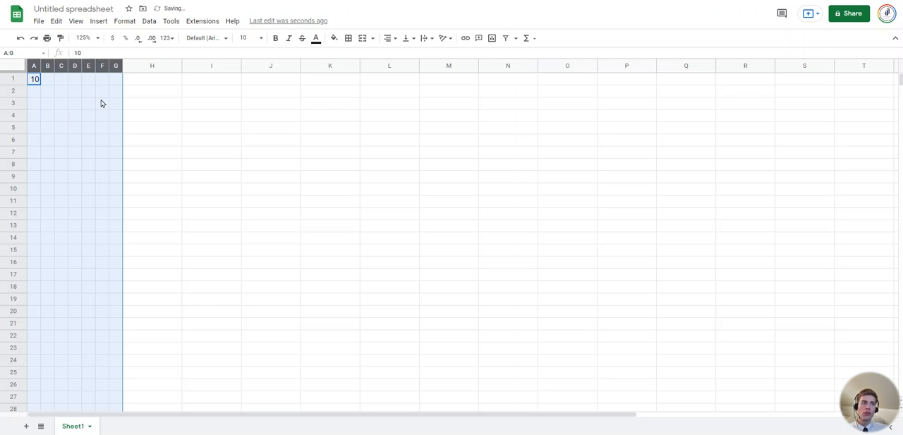
{"action": "left_click", "coordinate": [150, 116]}
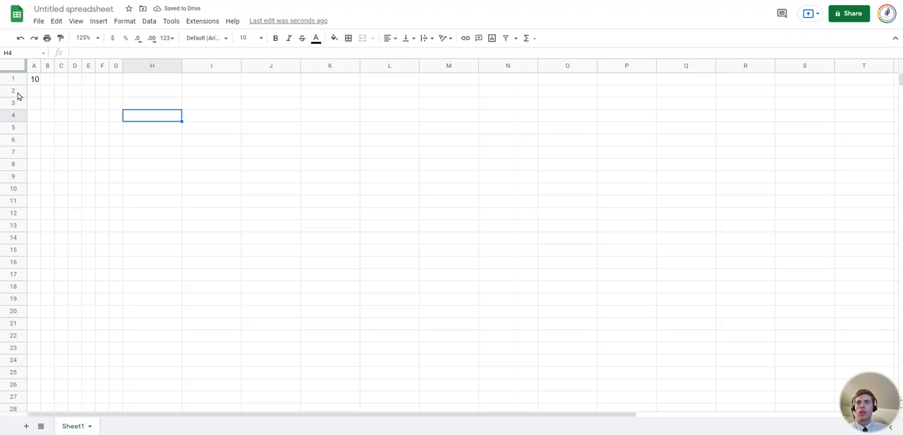
Resize rows 2 through 9 together to a specified height of 25 pixels
{"action": "left_click_drag", "start_coordinate": [18, 91], "coordinate": [16, 173]}
{"action": "right_click", "coordinate": [16, 148]}
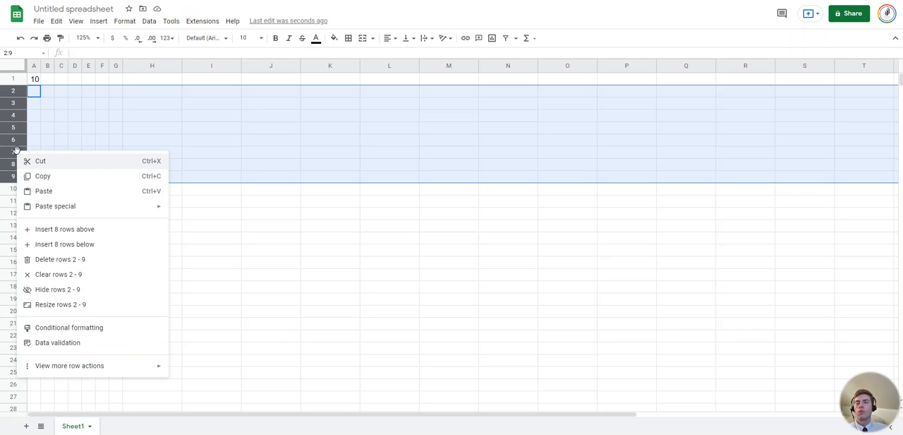
{"action": "left_click", "coordinate": [117, 304]}
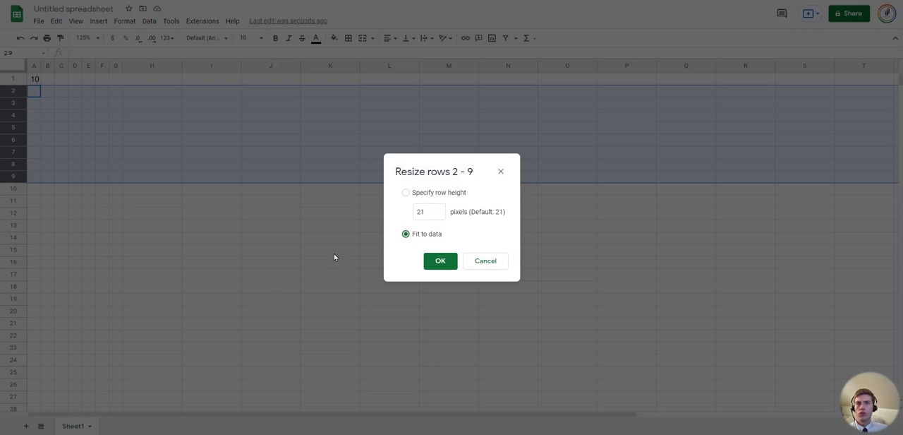
{"action": "left_click", "coordinate": [427, 211]}
{"action": "type", "text": "25"}
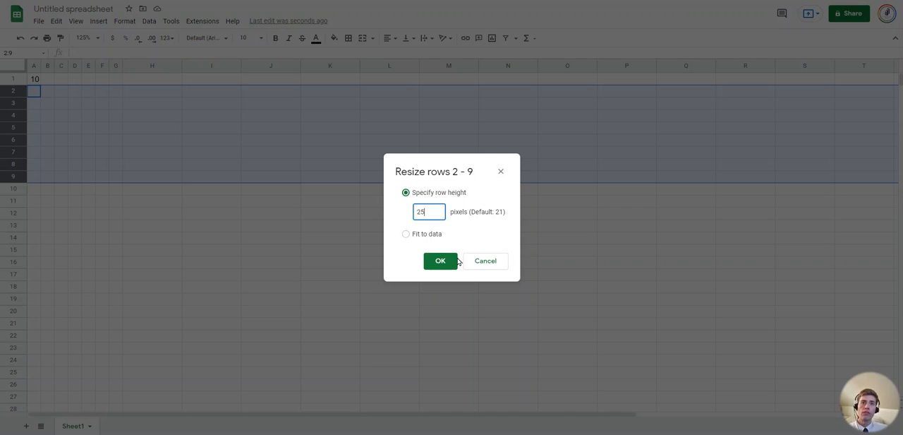
{"action": "left_click", "coordinate": [443, 261]}
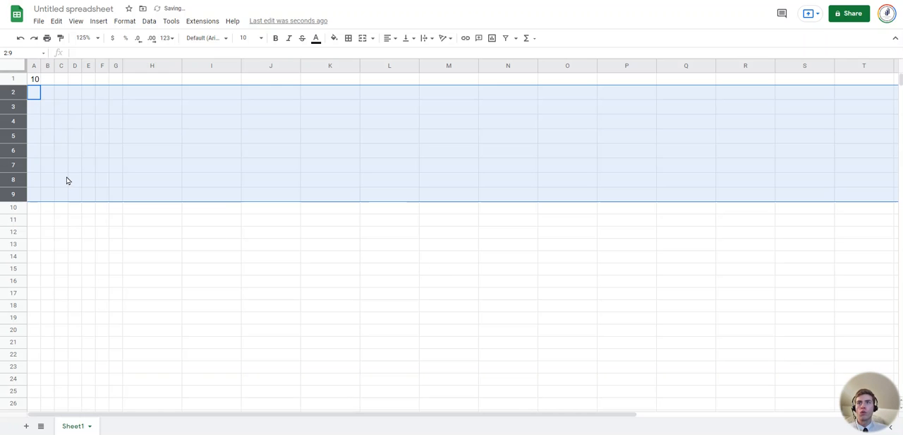
{"action": "left_click", "coordinate": [125, 167]}
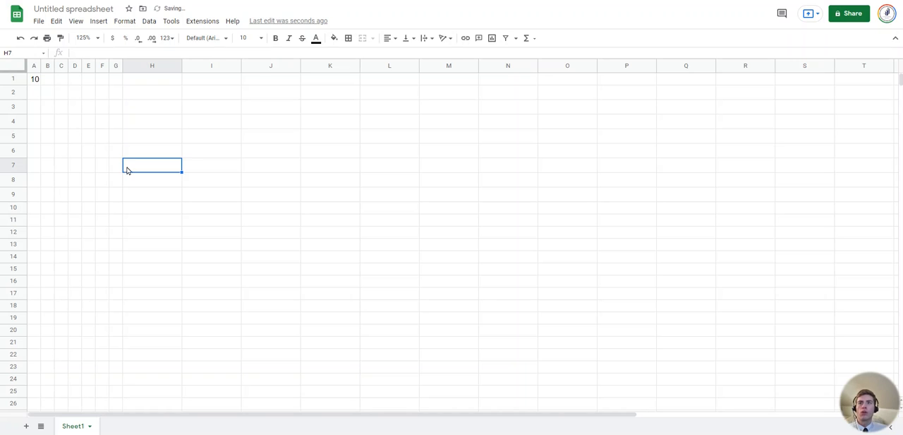
Try the clipboard commands on row 2 by cutting it, copying it and pasting it back in place
{"action": "right_click", "coordinate": [12, 94]}
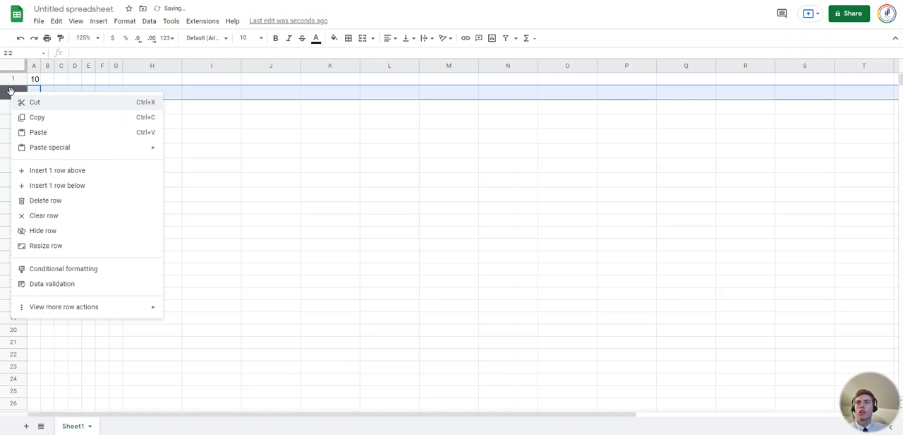
{"action": "left_click", "coordinate": [46, 105]}
{"action": "right_click", "coordinate": [14, 94]}
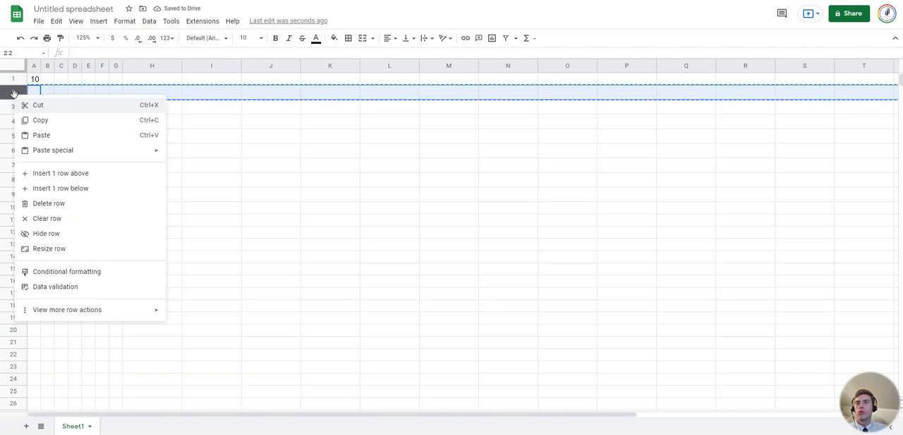
{"action": "left_click", "coordinate": [41, 120]}
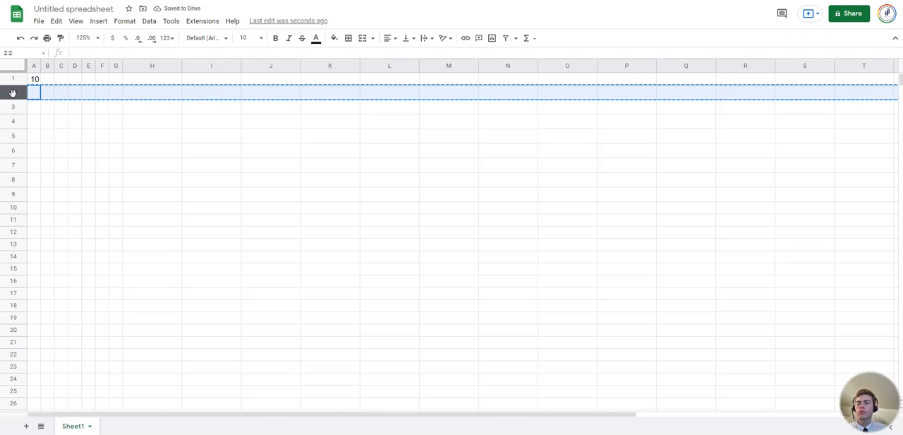
{"action": "right_click", "coordinate": [13, 94]}
{"action": "left_click", "coordinate": [40, 133]}
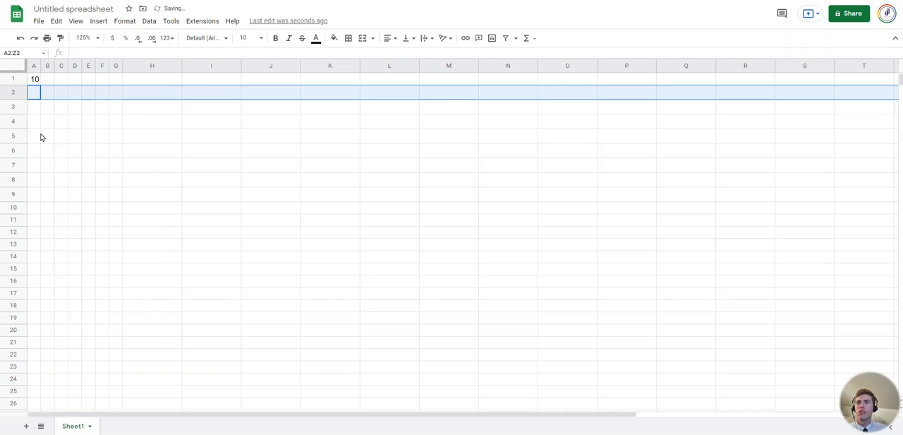
Review the paste special options for row 2 and insert one row above it
{"action": "right_click", "coordinate": [11, 95]}
{"action": "mouse_move", "coordinate": [61, 150]}
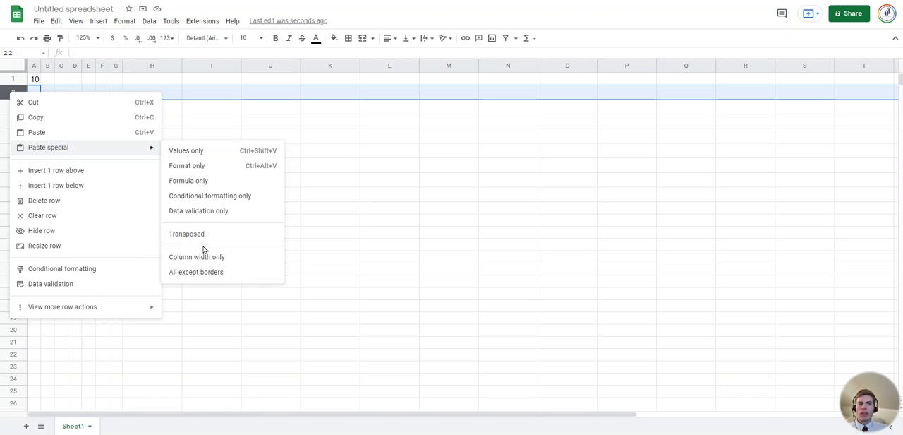
{"action": "left_click", "coordinate": [74, 175]}
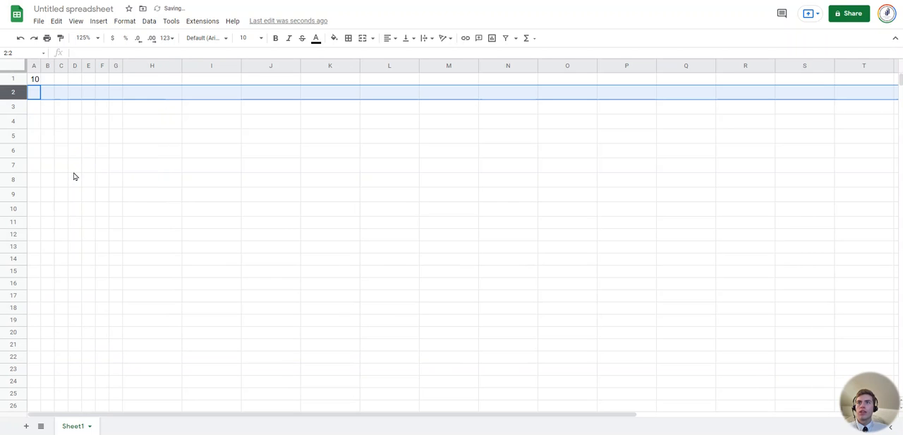
Enter 1 in cell A3
{"action": "left_click", "coordinate": [37, 110]}
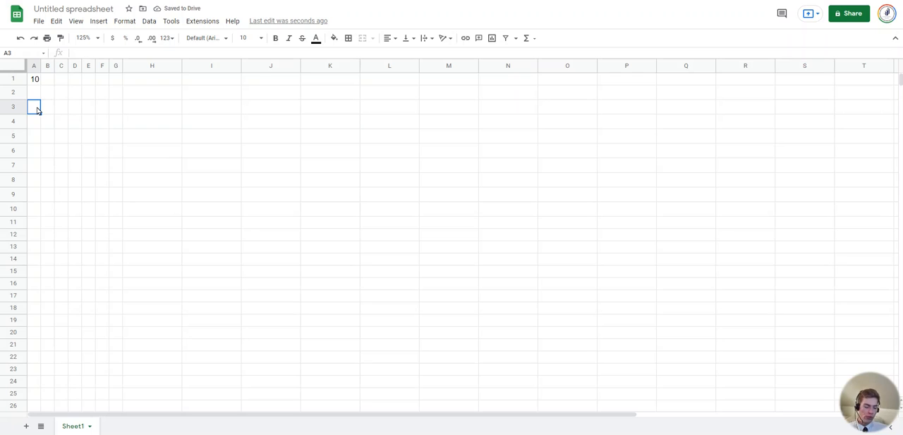
{"action": "type", "text": "1"}
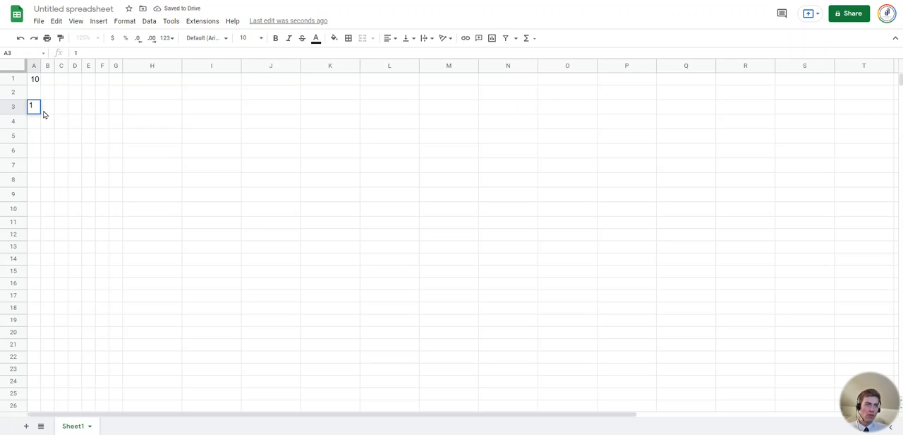
{"action": "key", "text": "Return"}
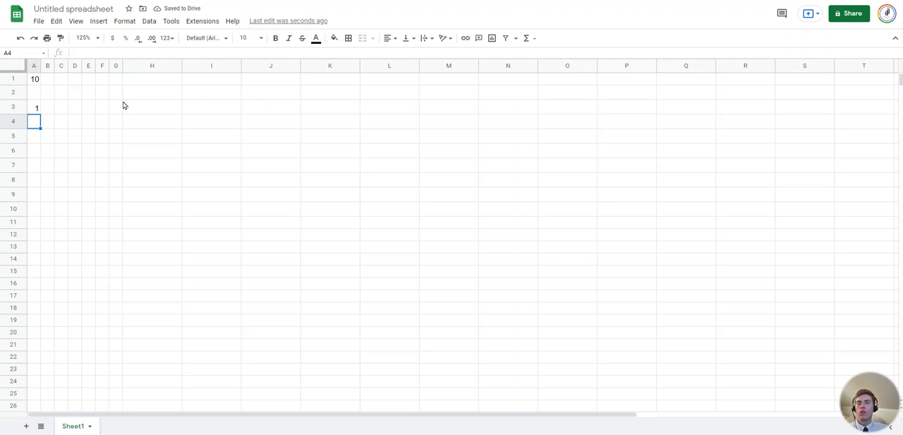
Insert one row above row 3 and enter 1 in cell A5
{"action": "right_click", "coordinate": [18, 106]}
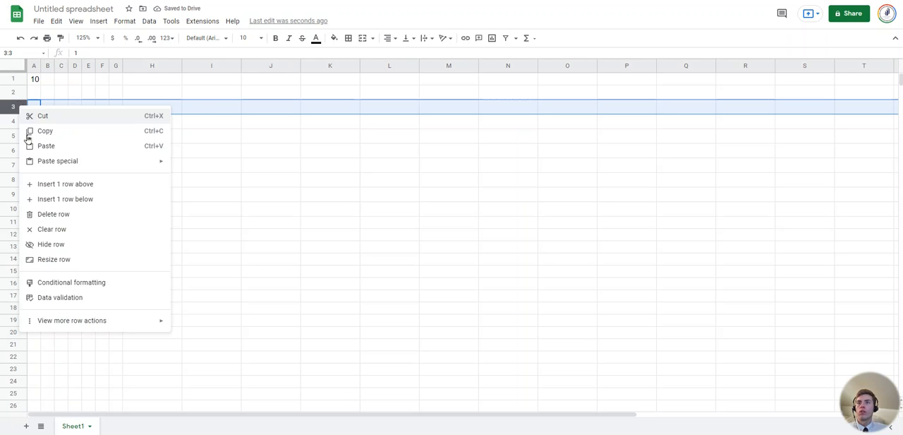
{"action": "left_click", "coordinate": [68, 184]}
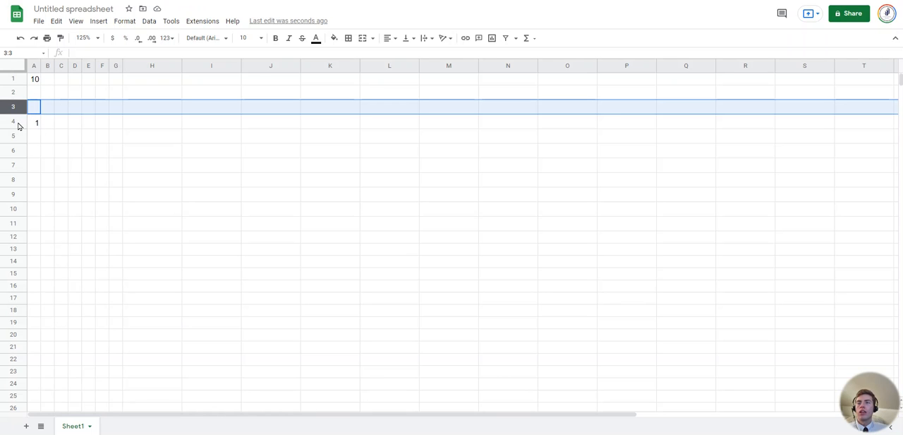
{"action": "left_click", "coordinate": [33, 138]}
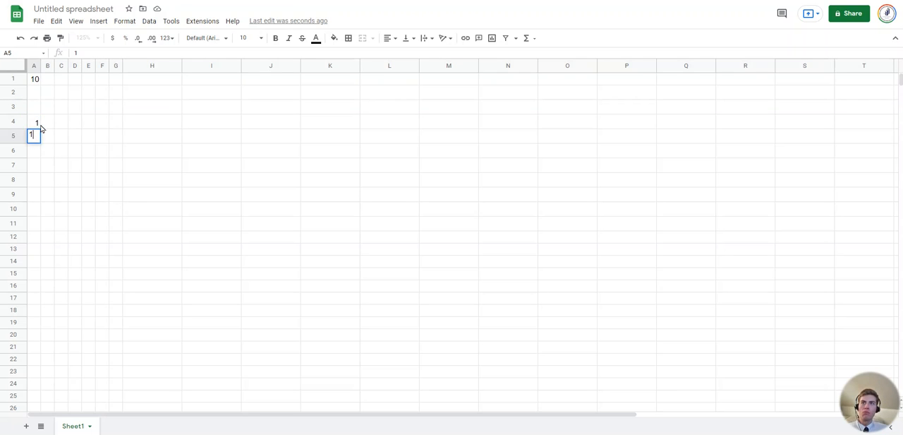
Insert one row below row 4
{"action": "left_click", "coordinate": [11, 122]}
{"action": "right_click", "coordinate": [14, 122]}
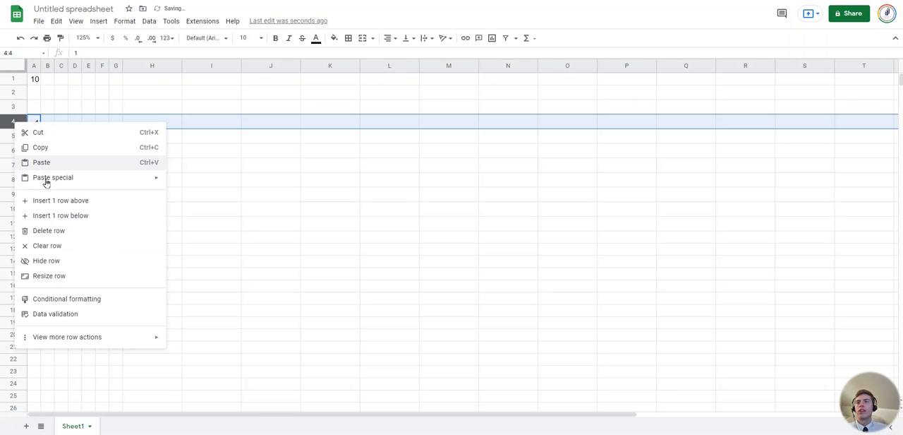
{"action": "left_click", "coordinate": [55, 215]}
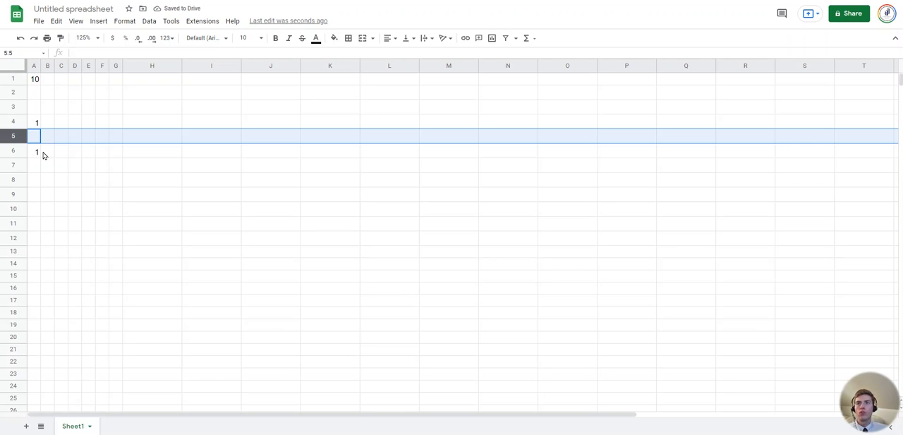
Delete the empty row 5, and clear the contents of the row that takes its place
{"action": "right_click", "coordinate": [18, 136]}
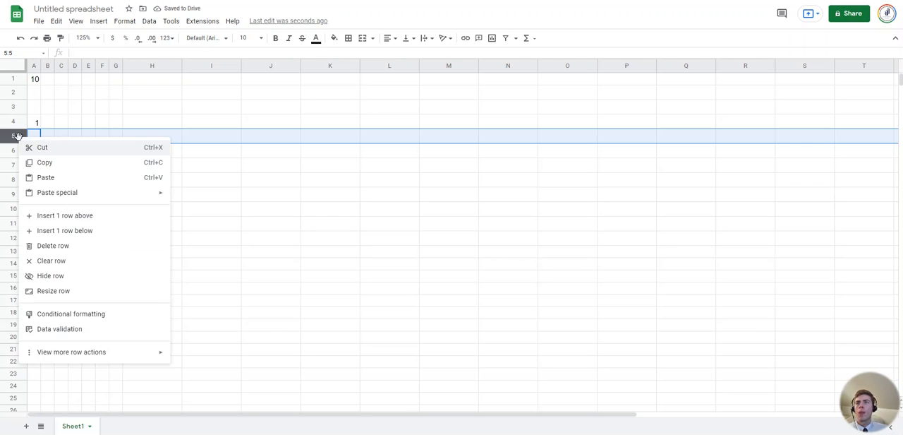
{"action": "left_click", "coordinate": [53, 245]}
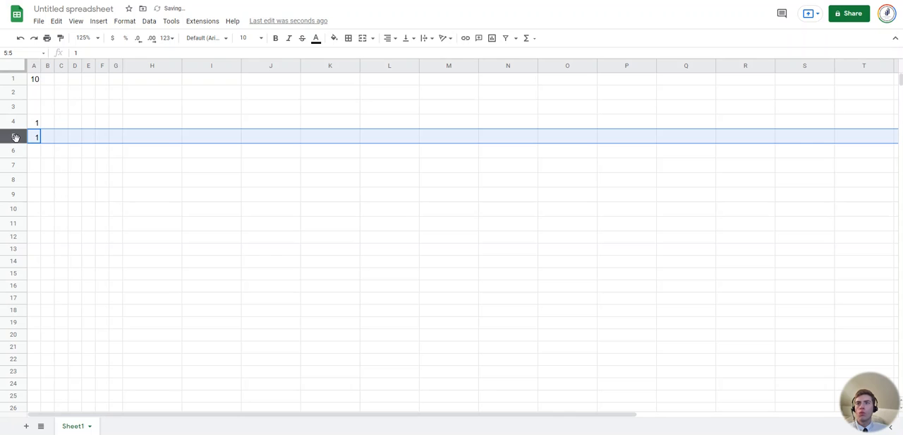
{"action": "right_click", "coordinate": [15, 137]}
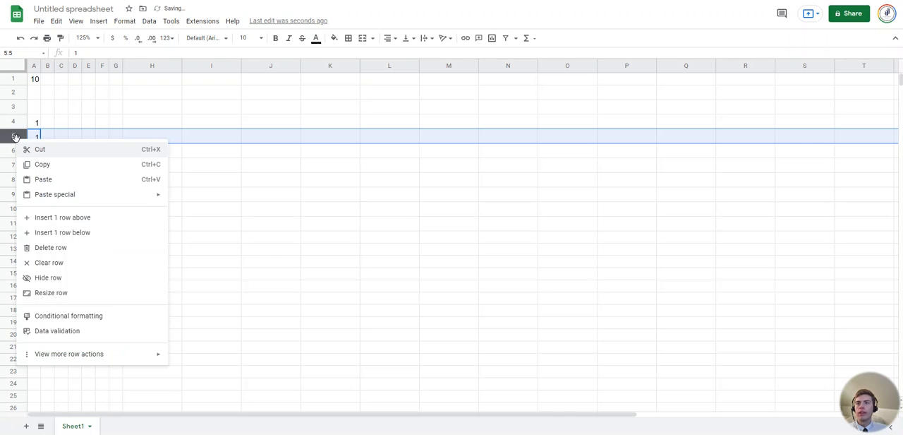
{"action": "left_click", "coordinate": [55, 263]}
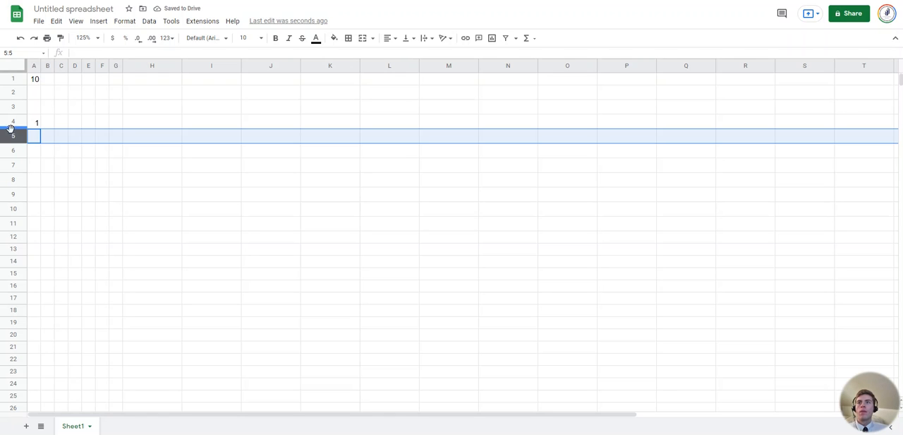
Review the resize options for row 5, comparing Fit to data with Specify row height, and cancel without resizing
{"action": "right_click", "coordinate": [17, 137]}
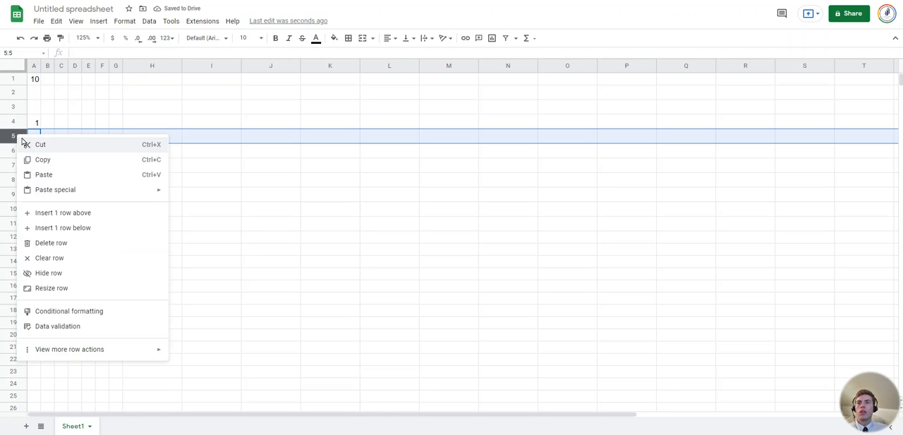
{"action": "left_click", "coordinate": [63, 289]}
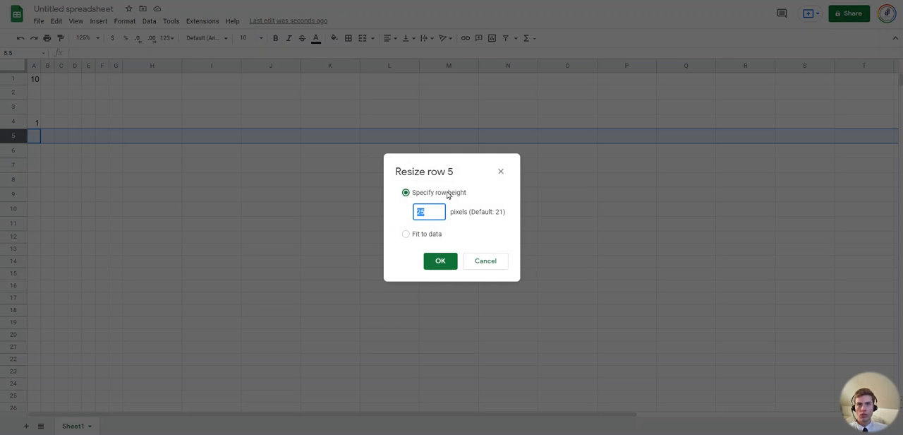
{"action": "left_click", "coordinate": [406, 234]}
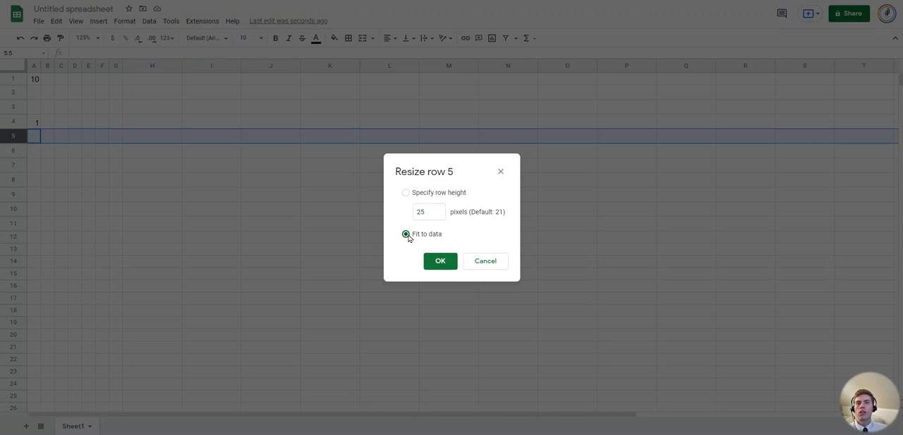
{"action": "left_click", "coordinate": [407, 194]}
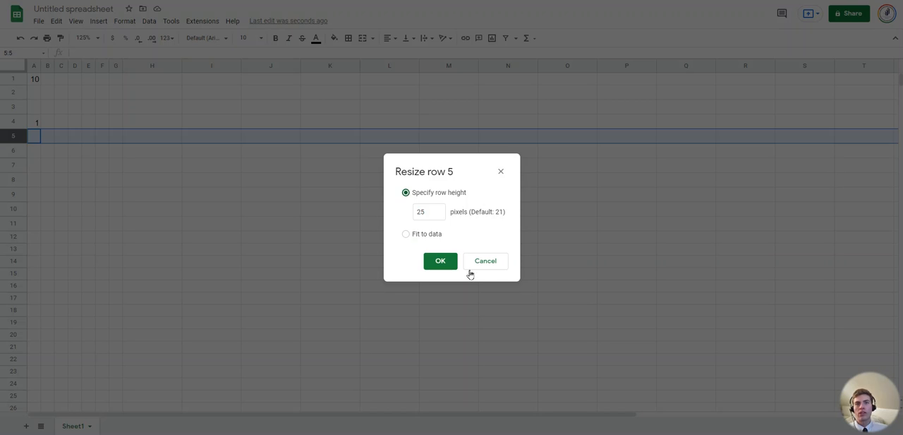
{"action": "left_click", "coordinate": [500, 266]}
View the conditional formatting rule settings for row 5 and close them without adding a rule
{"action": "right_click", "coordinate": [17, 135]}
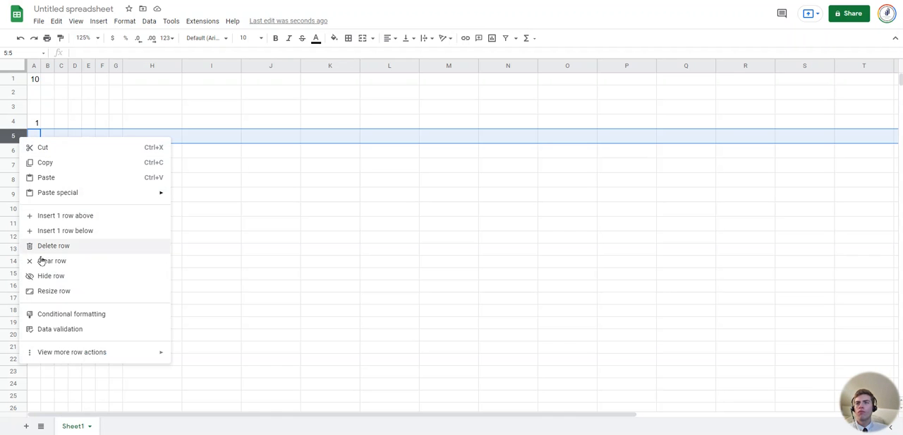
{"action": "left_click", "coordinate": [66, 316]}
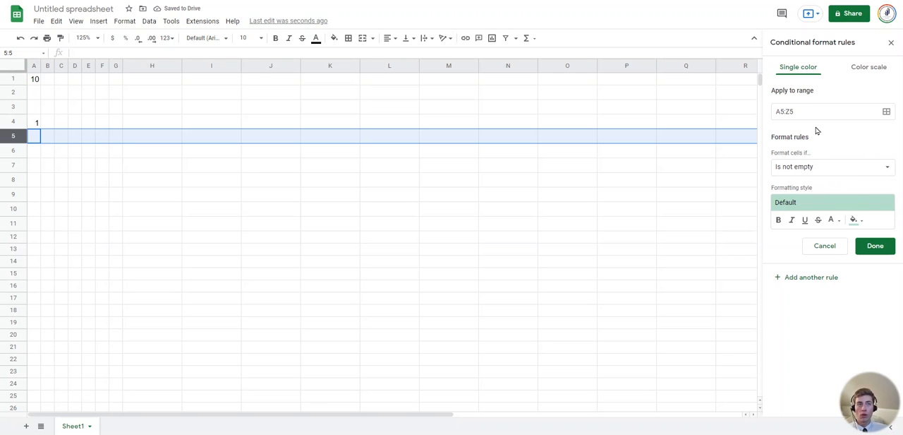
{"action": "left_click", "coordinate": [892, 44]}
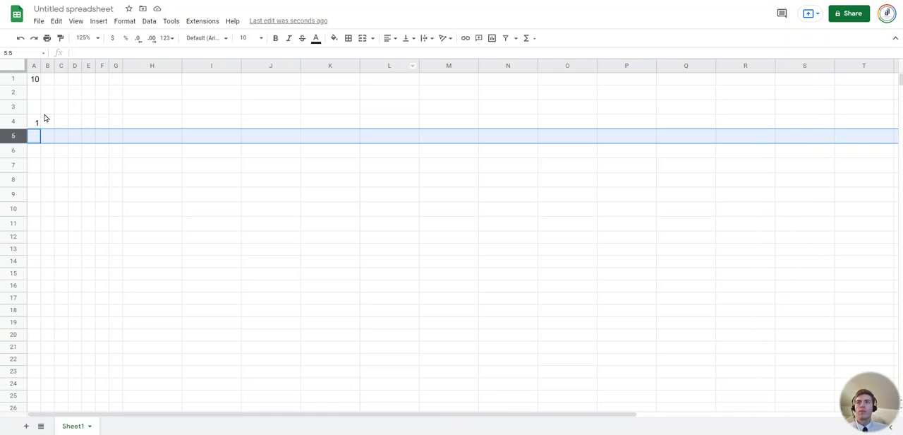
Freeze the sheet's rows up to row 5
{"action": "right_click", "coordinate": [9, 136]}
{"action": "mouse_move", "coordinate": [51, 355]}
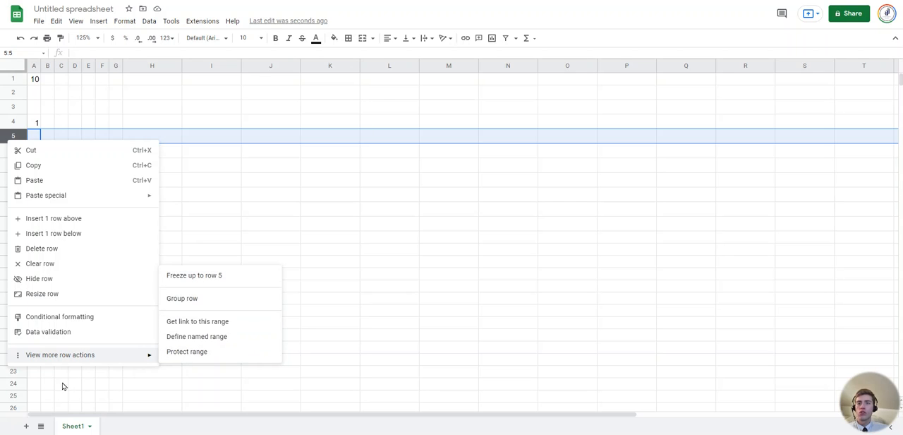
{"action": "left_click", "coordinate": [204, 276]}
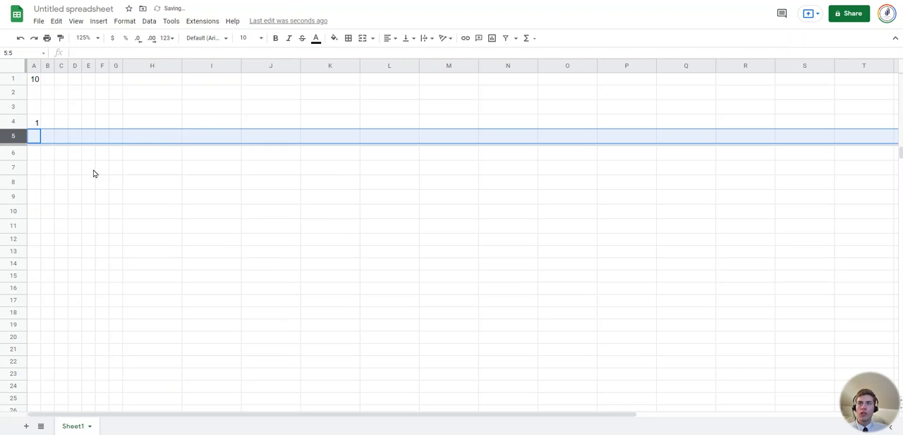
{"action": "scroll", "coordinate": [96, 173], "scroll_direction": "down", "scroll_amount": 1}
{"action": "scroll", "coordinate": [109, 177], "scroll_direction": "down", "scroll_amount": 4}
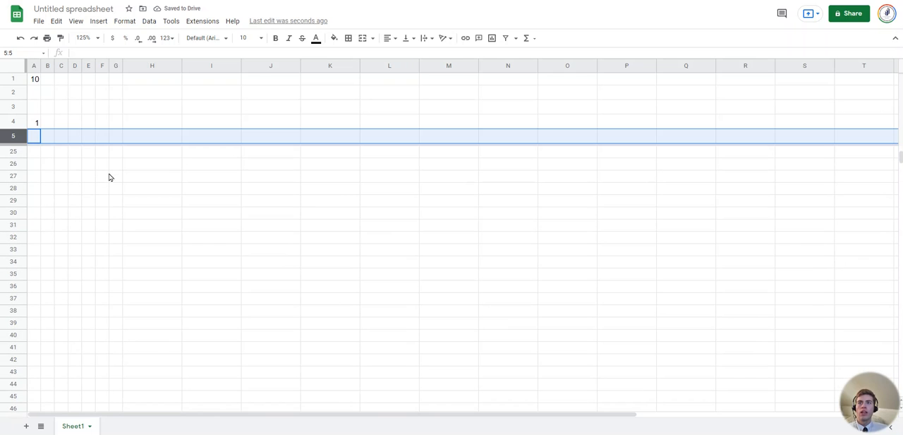
{"action": "scroll", "coordinate": [109, 177], "scroll_direction": "down", "scroll_amount": 3}
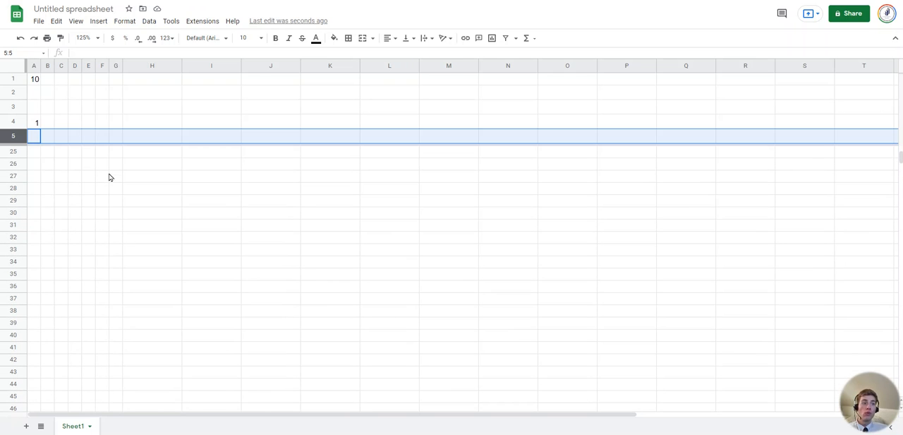
{"action": "scroll", "coordinate": [110, 177], "scroll_direction": "up", "scroll_amount": 7}
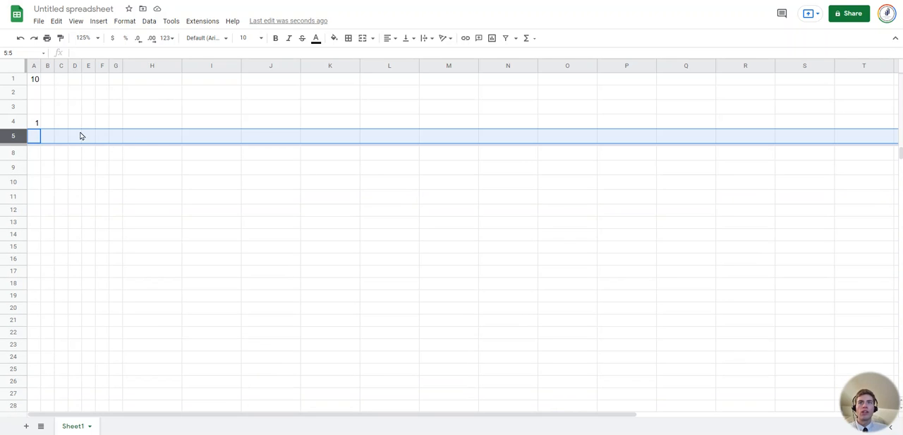
{"action": "scroll", "coordinate": [163, 191], "scroll_direction": "up", "scroll_amount": 2}
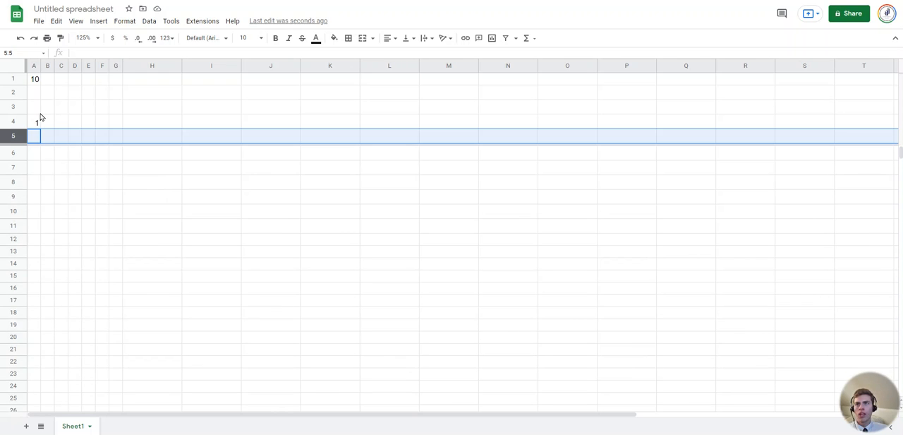
Freeze the sheet's columns up to column E
{"action": "left_click", "coordinate": [86, 78]}
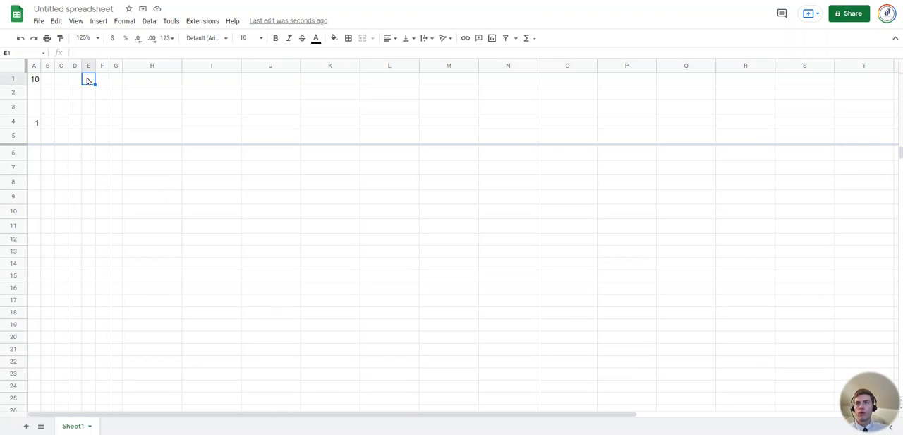
{"action": "right_click", "coordinate": [87, 78]}
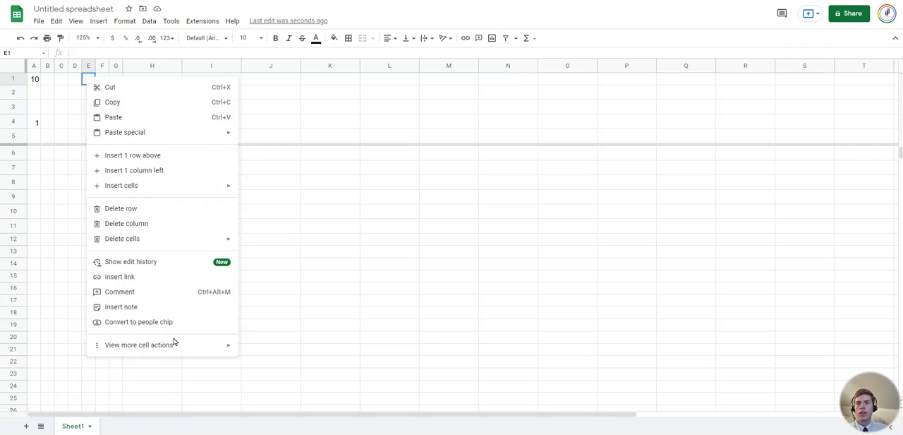
{"action": "mouse_move", "coordinate": [175, 347]}
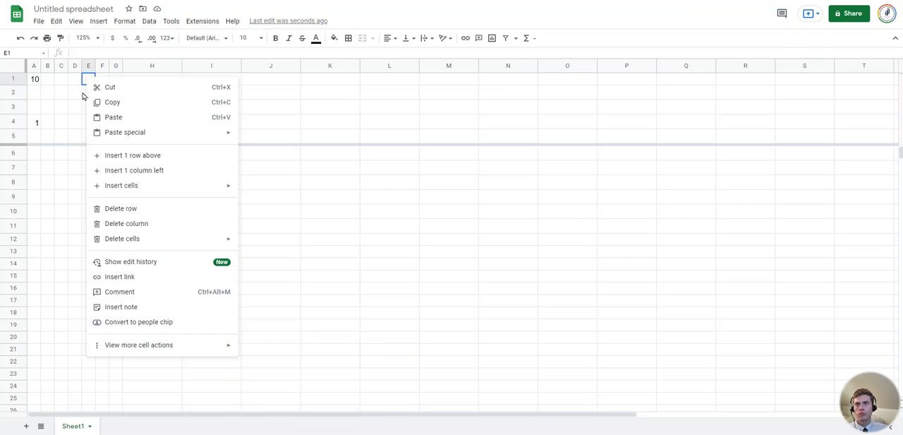
{"action": "left_click", "coordinate": [88, 65]}
{"action": "right_click", "coordinate": [89, 115]}
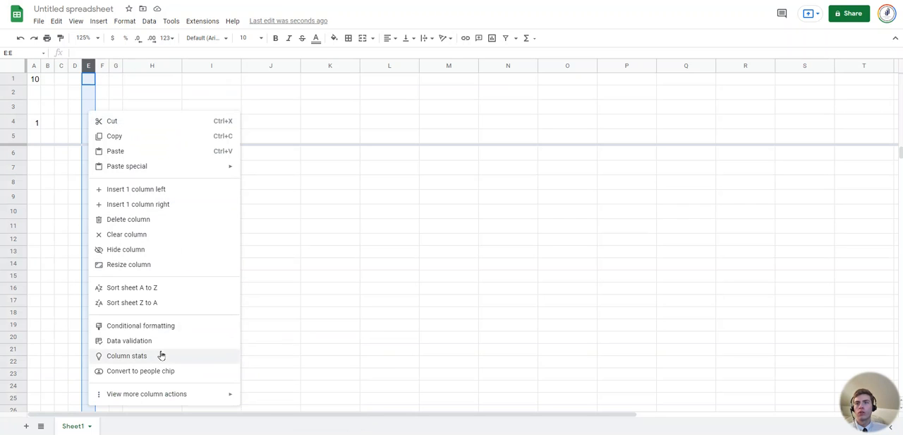
{"action": "mouse_move", "coordinate": [177, 399]}
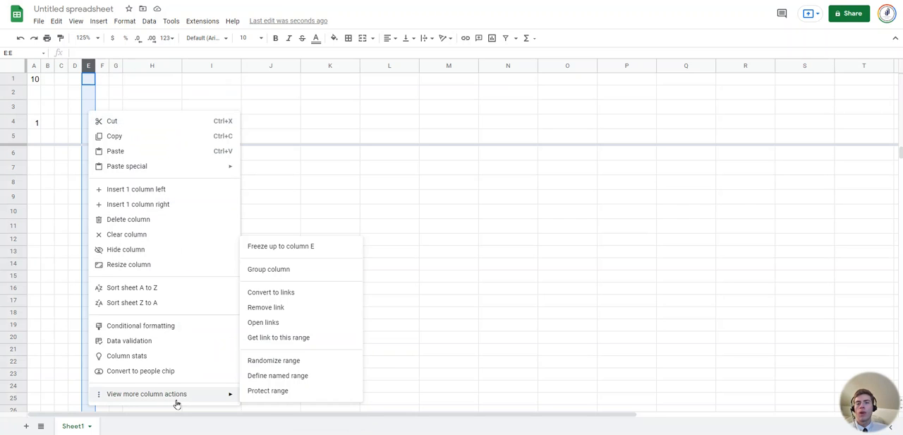
{"action": "left_click", "coordinate": [299, 251]}
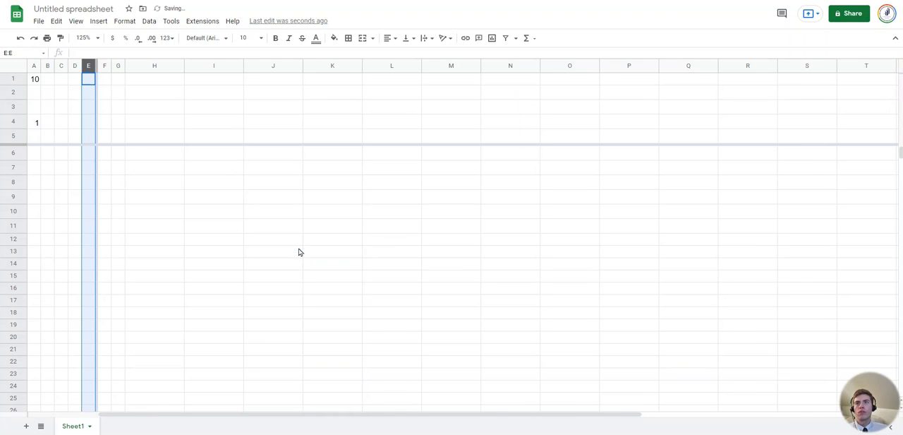
{"action": "left_click", "coordinate": [121, 171]}
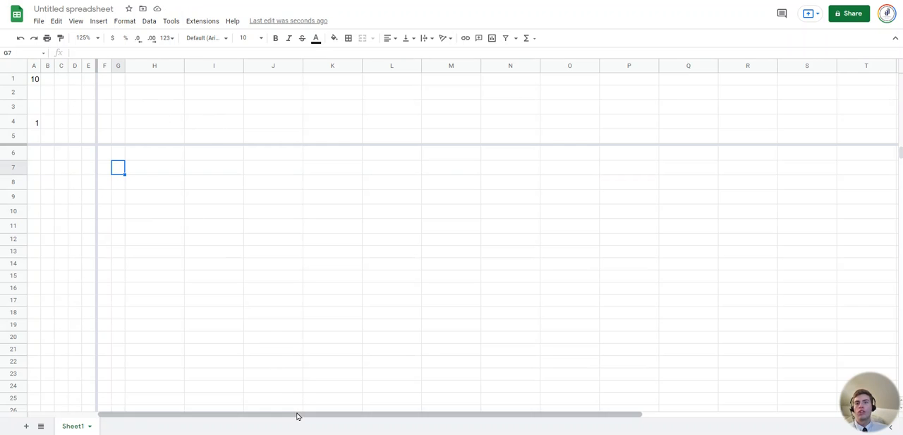
{"action": "mouse_move", "coordinate": [297, 416]}
{"action": "left_mouse_down"}
{"action": "mouse_move", "coordinate": [540, 416]}
{"action": "mouse_move", "coordinate": [298, 417]}
{"action": "left_mouse_up"}
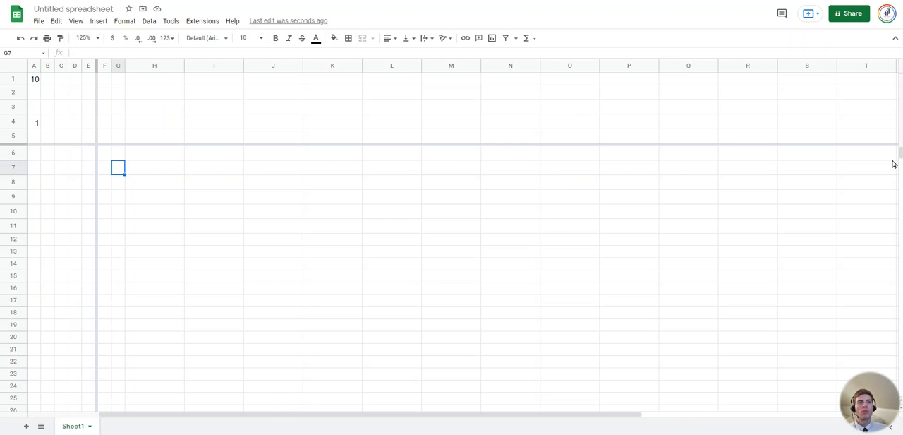
{"action": "scroll", "coordinate": [867, 187], "scroll_direction": "down", "scroll_amount": 6}
{"action": "scroll", "coordinate": [864, 191], "scroll_direction": "up", "scroll_amount": 6}
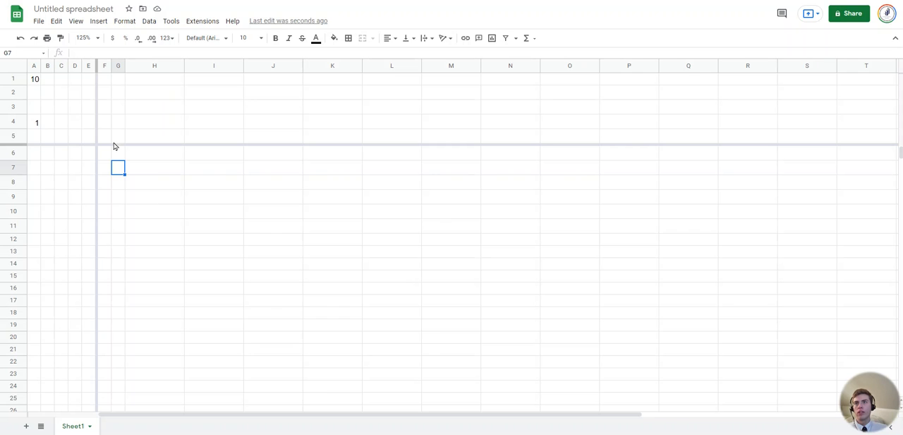
Review the commands available for column E, including the sheet sorting options
{"action": "right_click", "coordinate": [88, 66]}
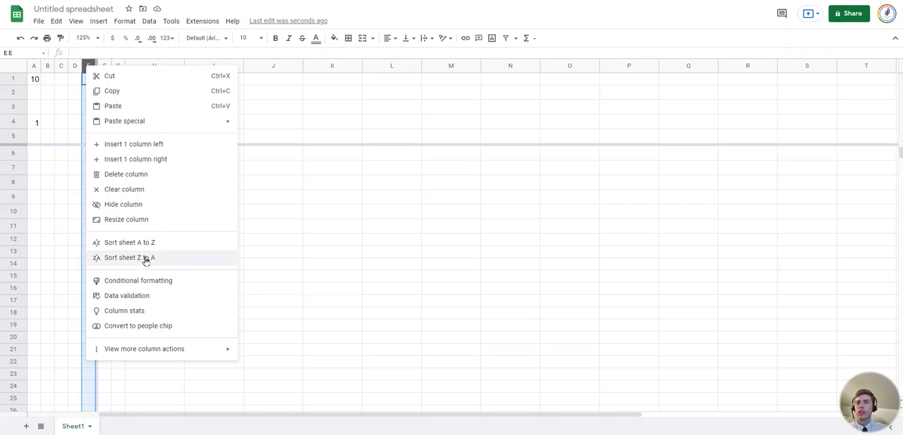
{"action": "left_click", "coordinate": [65, 97]}
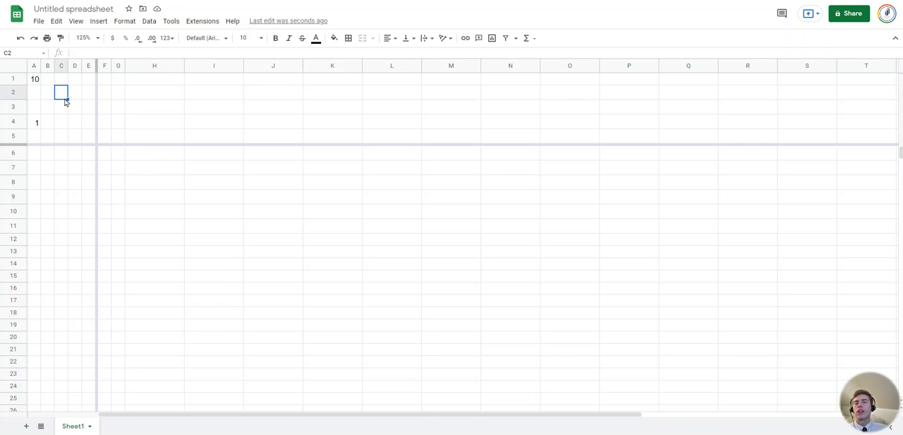
Select the entire sheet, and go to cell A1 by entering its reference in the Name box
{"action": "left_click", "coordinate": [17, 69]}
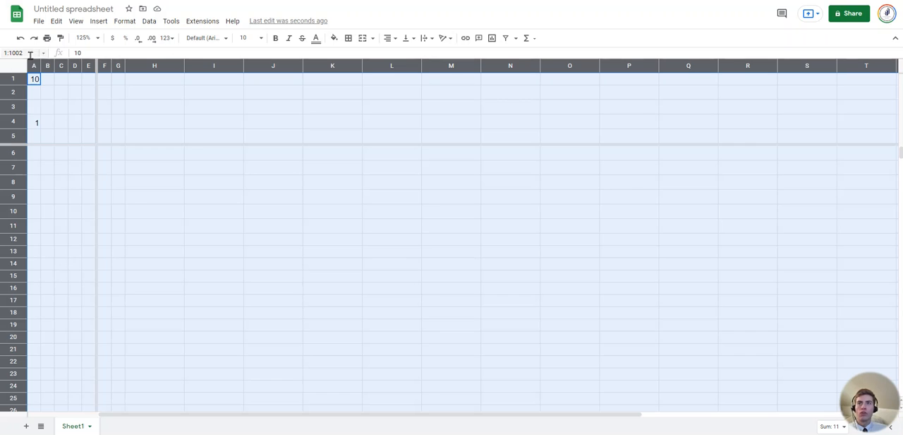
{"action": "left_click", "coordinate": [32, 54]}
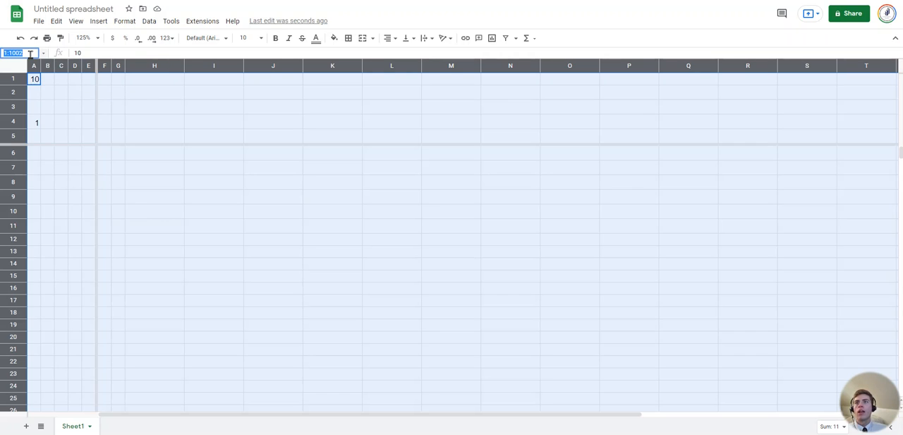
{"action": "type", "text": "A1"}
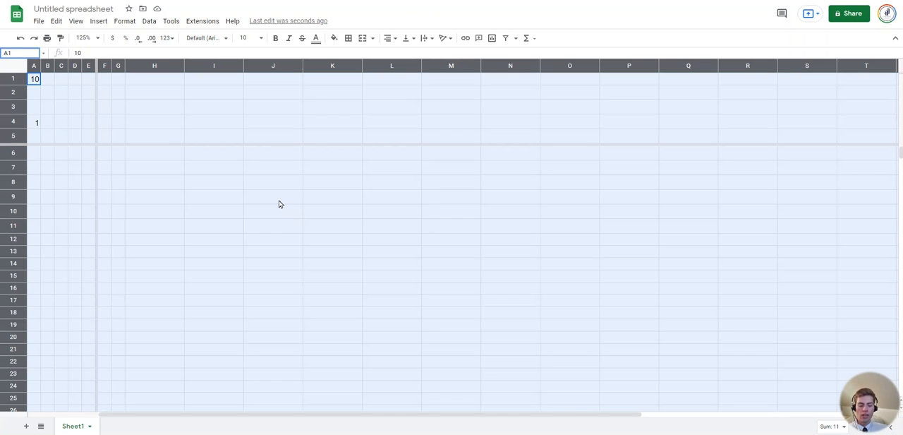
{"action": "key", "text": "Return"}
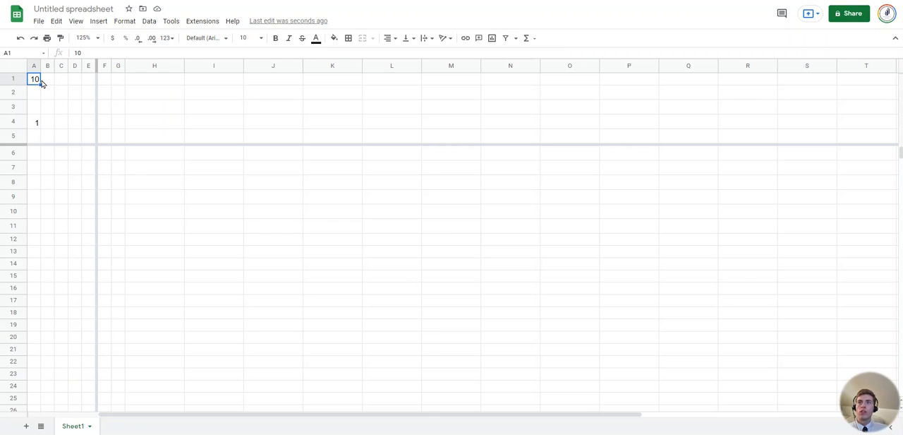
Select the cell range F1:J3 to view its reference, and move the selection to cell H4
{"action": "left_click_drag", "start_coordinate": [108, 82], "coordinate": [294, 106]}
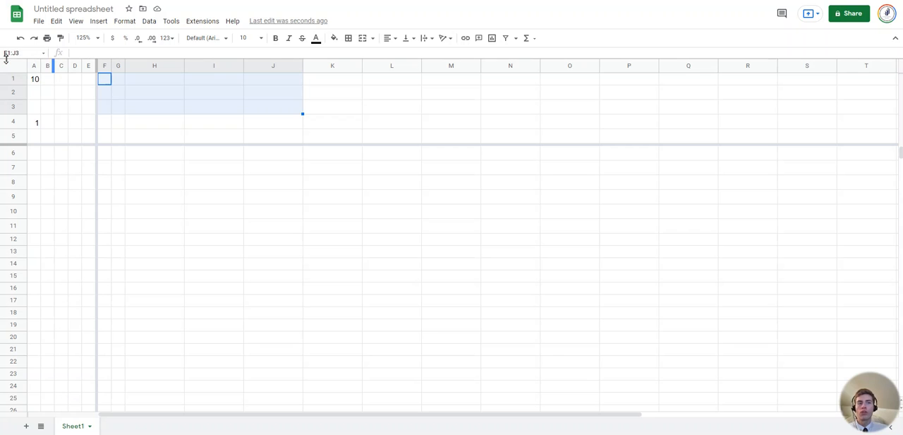
{"action": "left_click", "coordinate": [162, 127]}
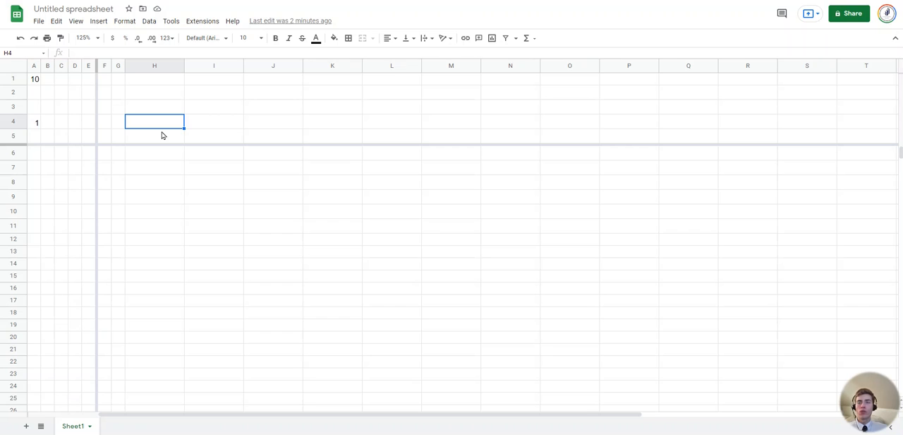